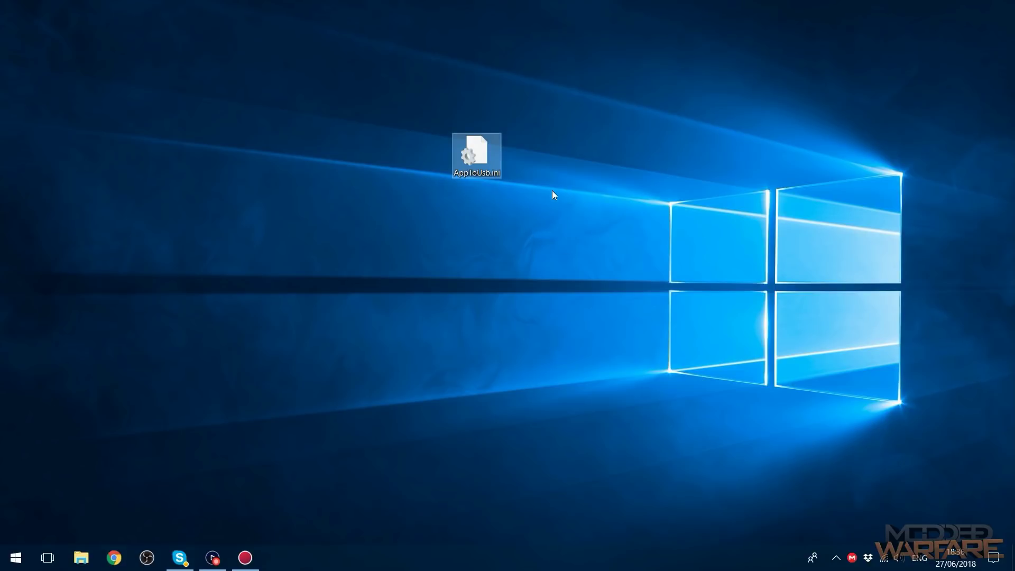
Open AppToUsb.ini in Notepad at the top-left and delete the // before CHECK_USB.
{"action": "double_click", "coordinate": [488, 157]}
{"action": "left_click_drag", "start_coordinate": [638, 283], "coordinate": [539, 0]}
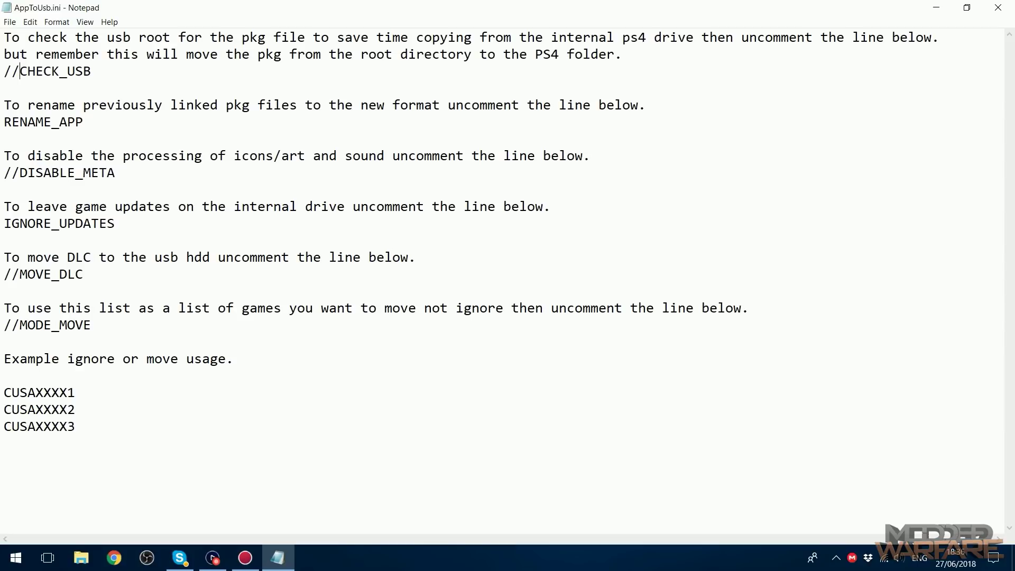
{"action": "key", "text": "BackSpace"}
{"action": "key", "text": "BackSpace"}
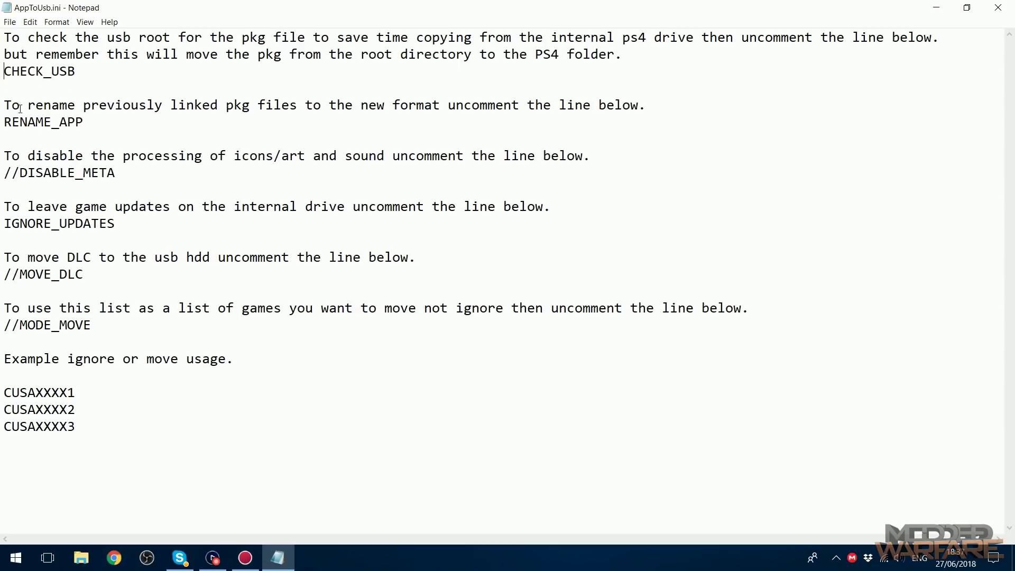
{"action": "double_click", "coordinate": [23, 174]}
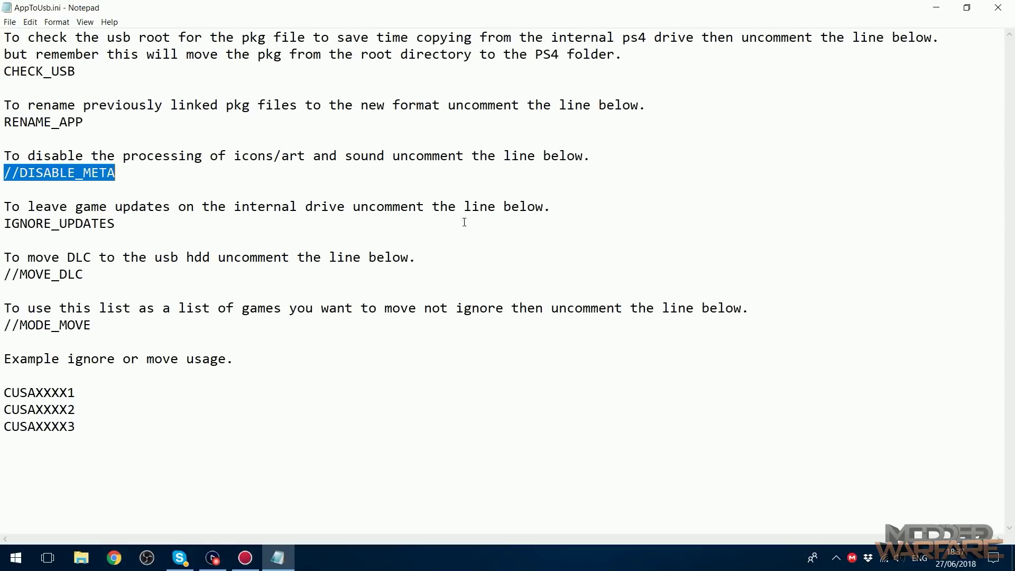
{"action": "key", "text": "Down"}
{"action": "key", "text": "Down"}
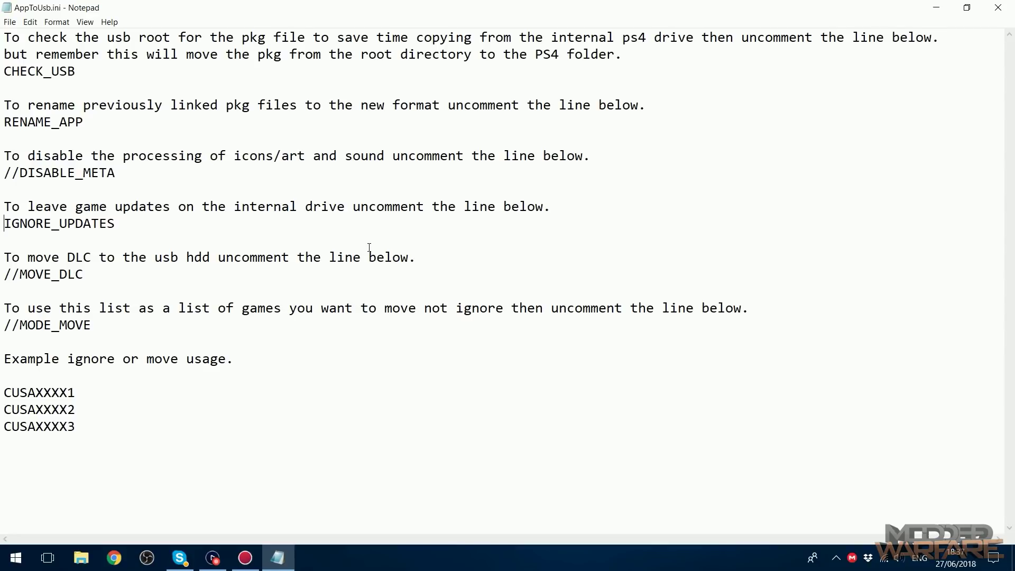
{"action": "type", "text": "//"}
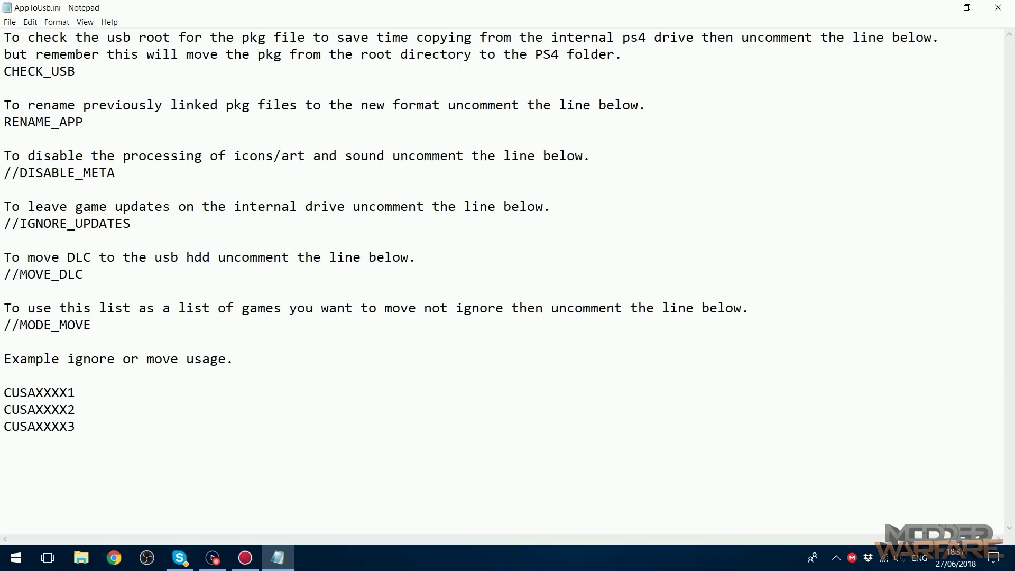
{"action": "key", "text": "BackSpace"}
{"action": "key", "text": "BackSpace"}
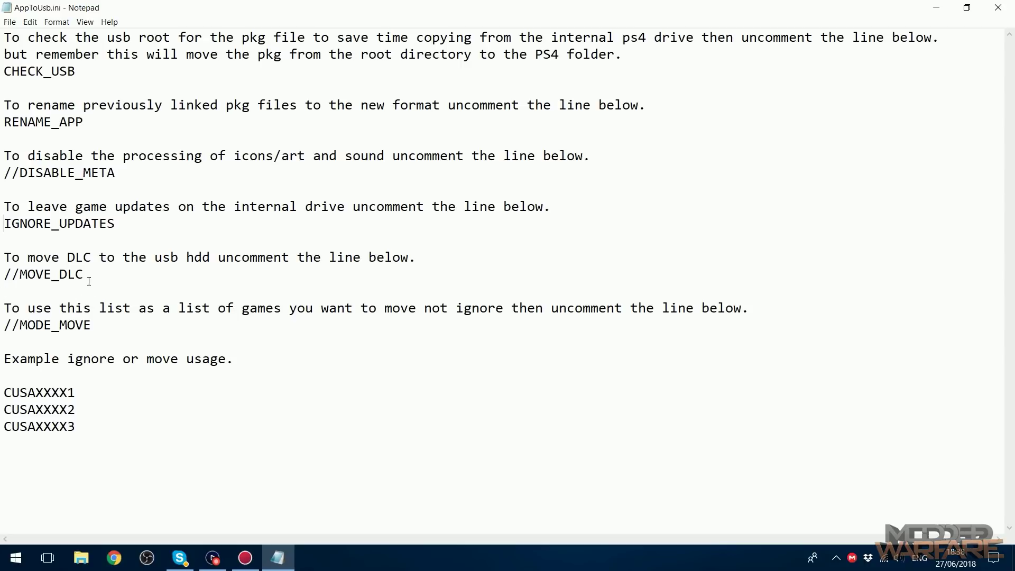
{"action": "left_click_drag", "start_coordinate": [89, 279], "coordinate": [3, 275]}
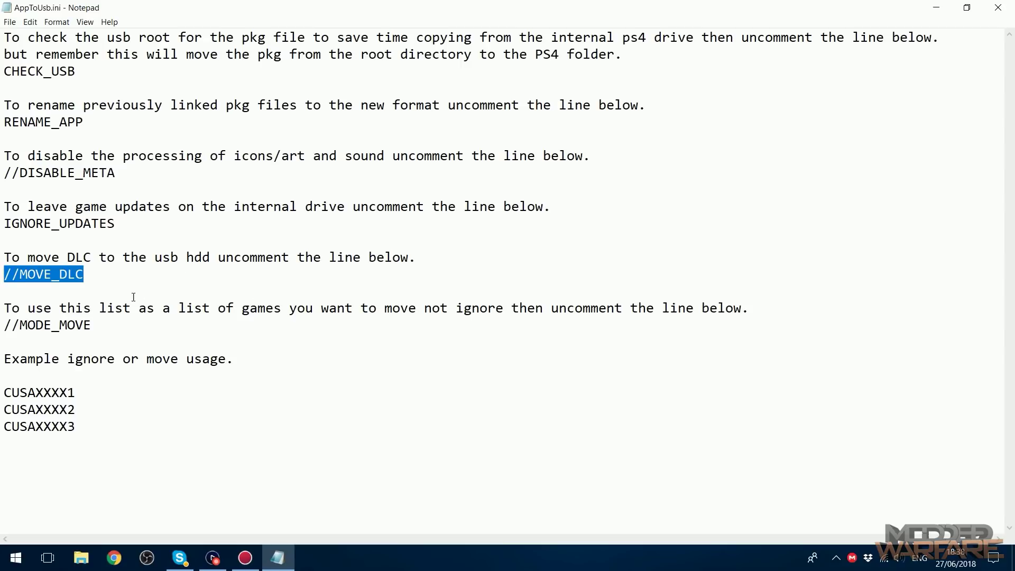
{"action": "left_click", "coordinate": [19, 275]}
{"action": "left_click_drag", "start_coordinate": [19, 275], "coordinate": [3, 274]}
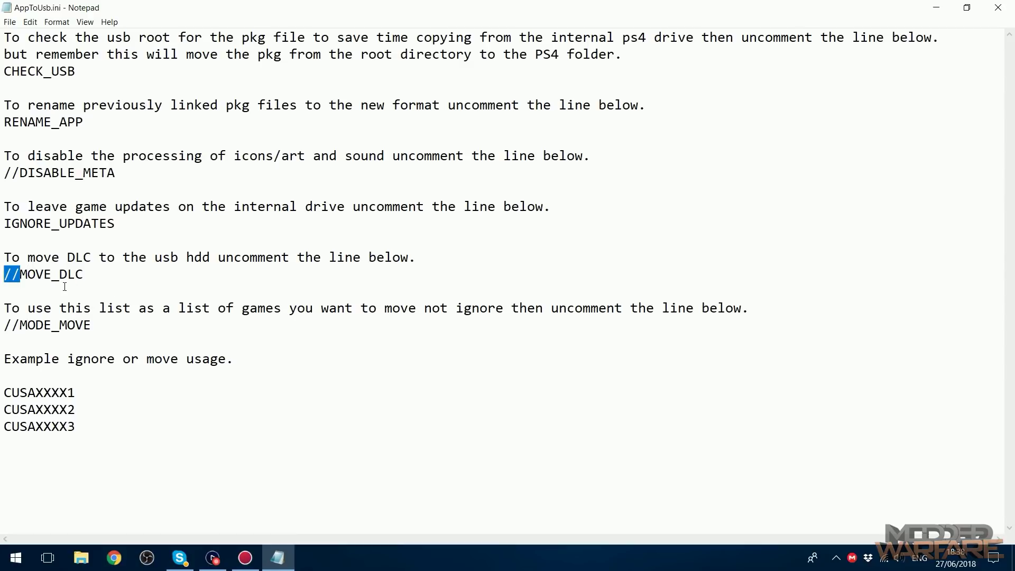
{"action": "key", "text": "Delete"}
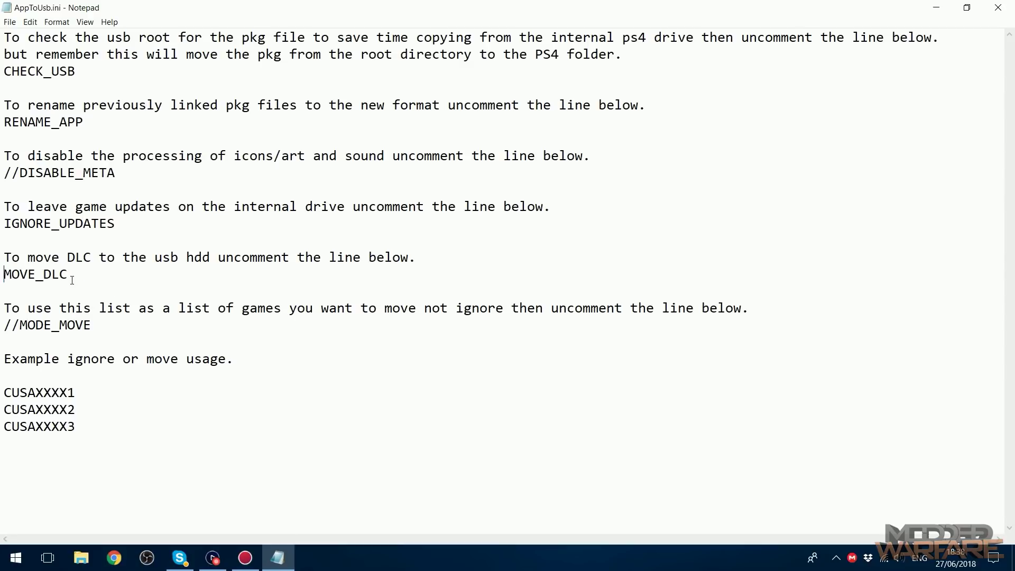
{"action": "type", "text": "//"}
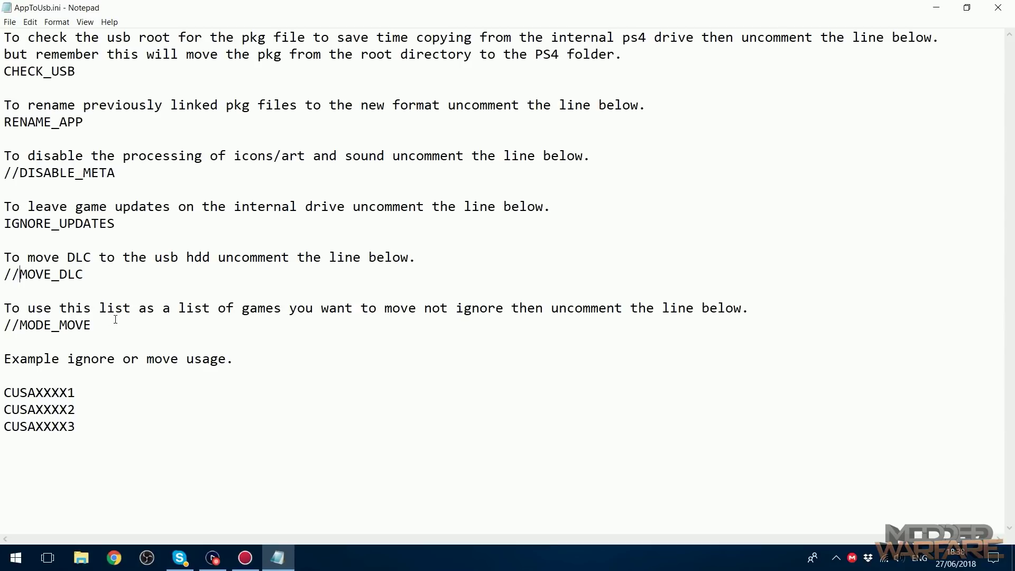
Select the //MODE_MOVE line and the CUSAXXXX1 and CUSAXXXX2 example ids below it.
{"action": "left_click_drag", "start_coordinate": [90, 326], "coordinate": [6, 327]}
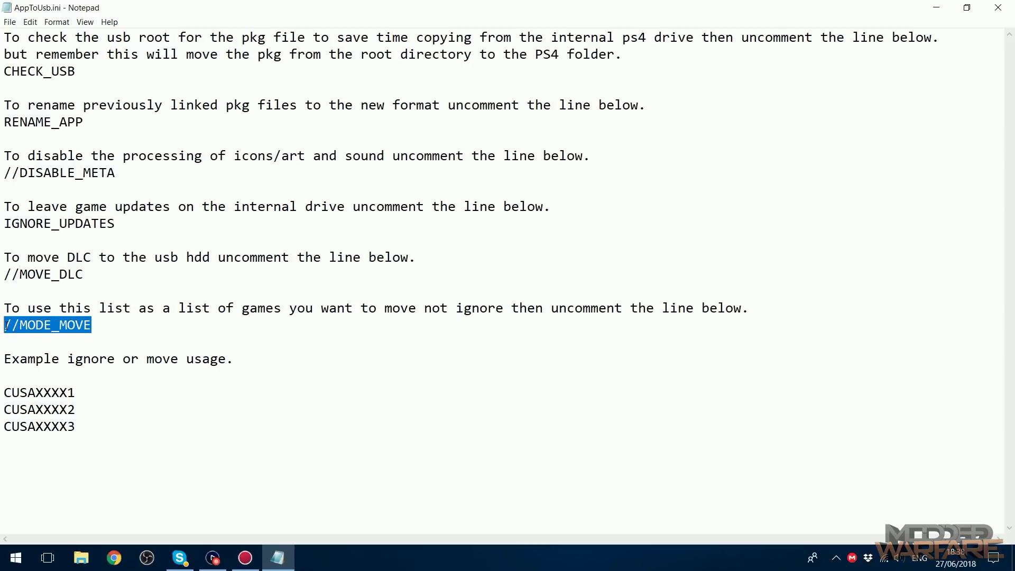
{"action": "left_click_drag", "start_coordinate": [79, 422], "coordinate": [5, 393]}
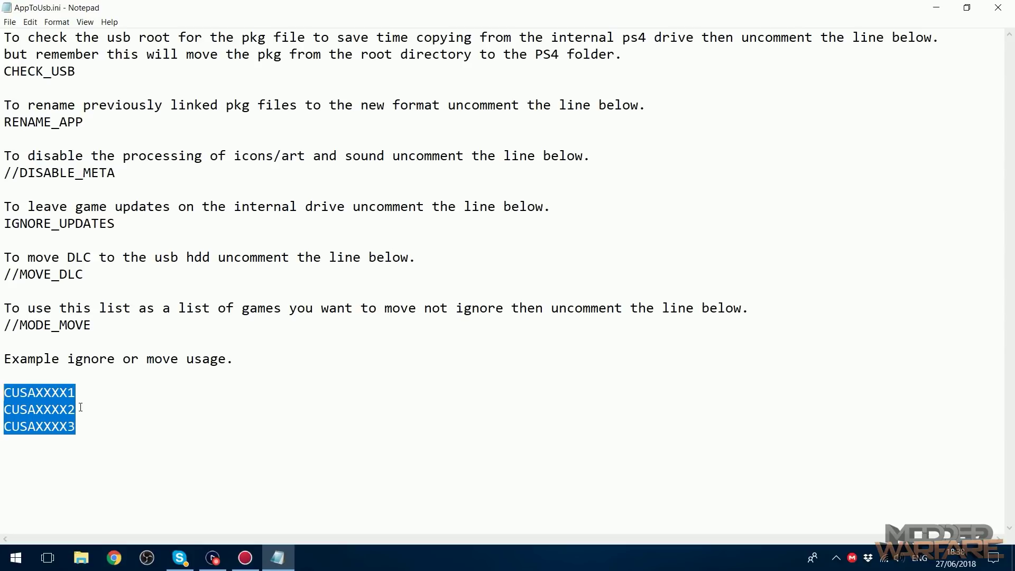
{"action": "double_click", "coordinate": [50, 394]}
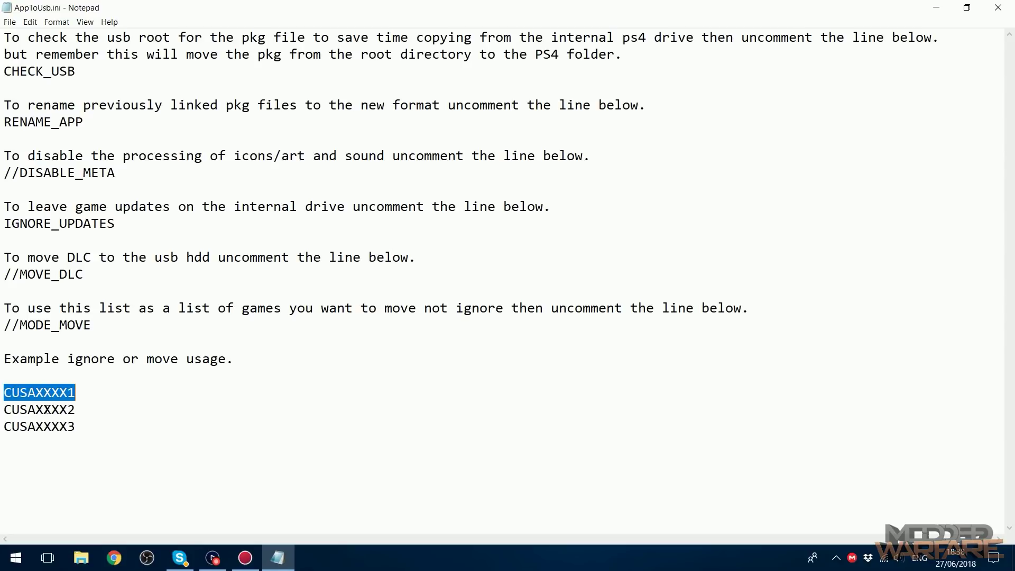
{"action": "double_click", "coordinate": [46, 408]}
{"action": "double_click", "coordinate": [55, 392]}
{"action": "double_click", "coordinate": [55, 408]}
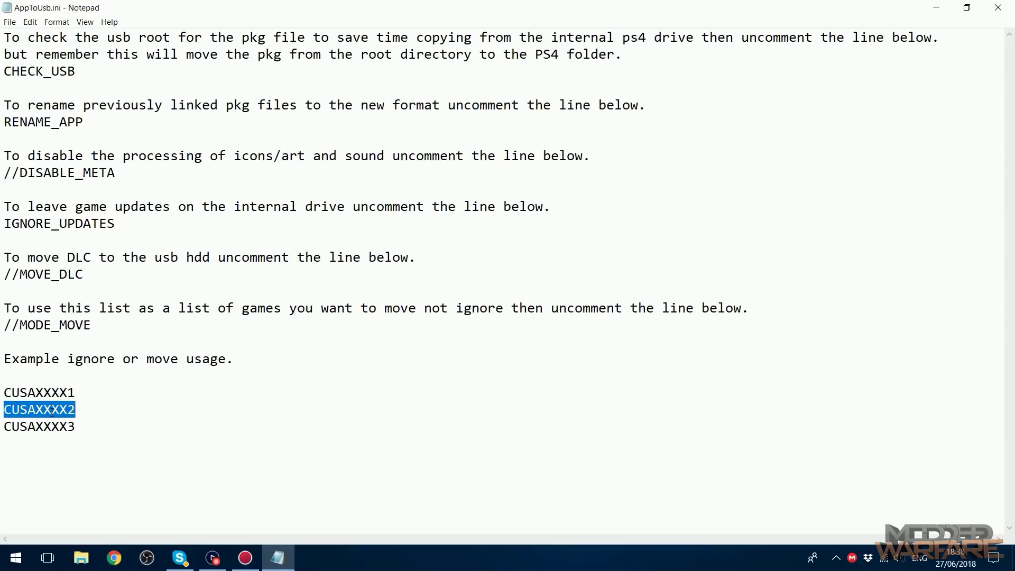
{"action": "double_click", "coordinate": [55, 392]}
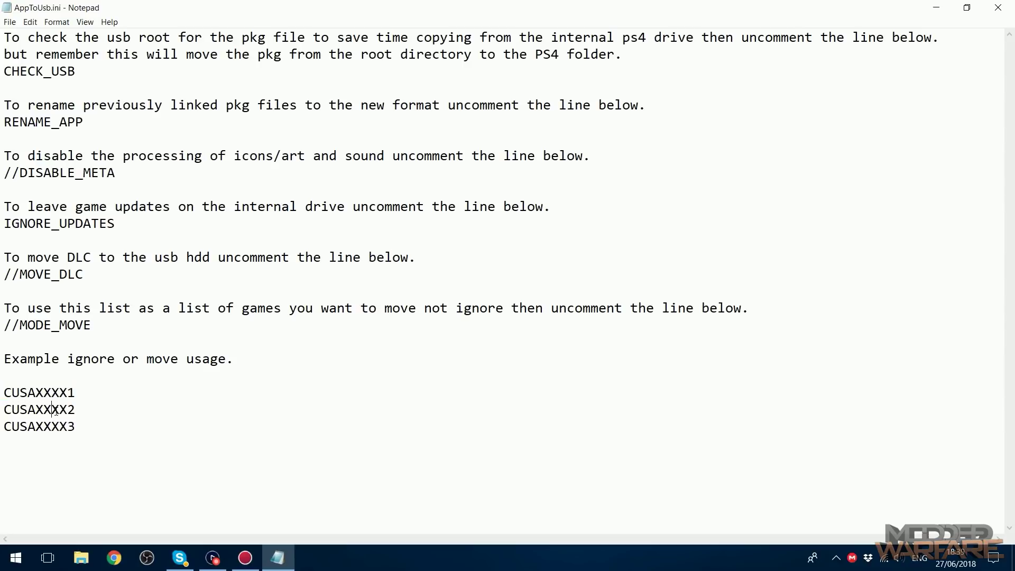
{"action": "double_click", "coordinate": [56, 410]}
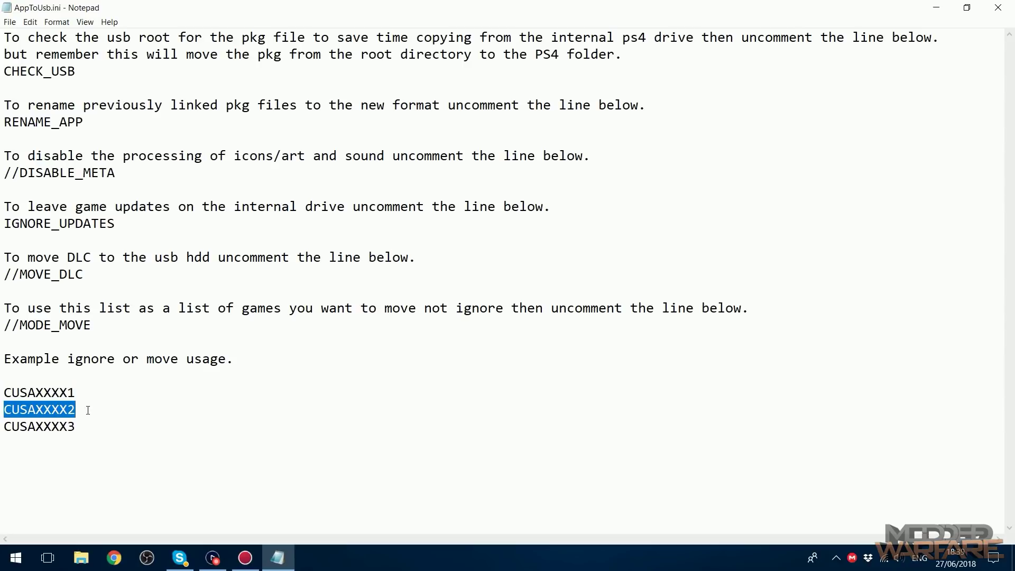
{"action": "double_click", "coordinate": [38, 392]}
{"action": "double_click", "coordinate": [40, 408]}
{"action": "double_click", "coordinate": [50, 396]}
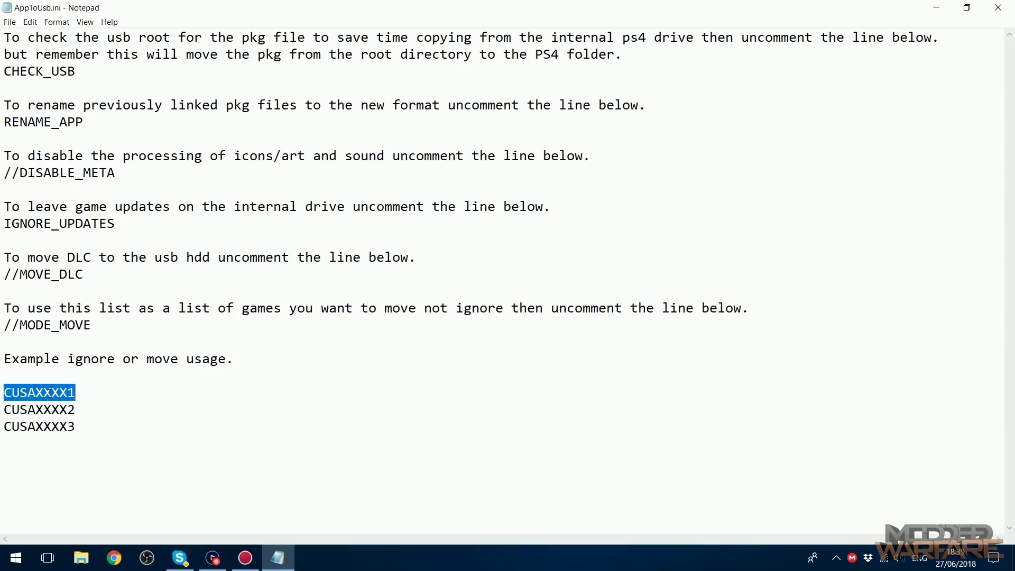
Delete the slashes before MODE_MOVE, then reselect the CUSAXXXX1 and CUSAXXXX2 example ids.
{"action": "left_click", "coordinate": [19, 325]}
{"action": "key", "text": "BackSpace"}
{"action": "key", "text": "BackSpace"}
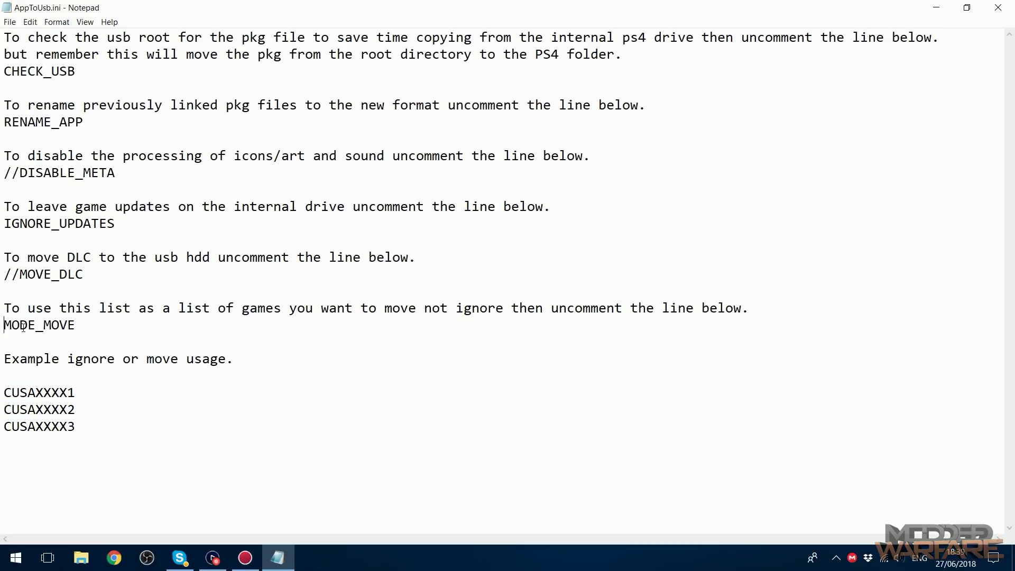
{"action": "double_click", "coordinate": [51, 392]}
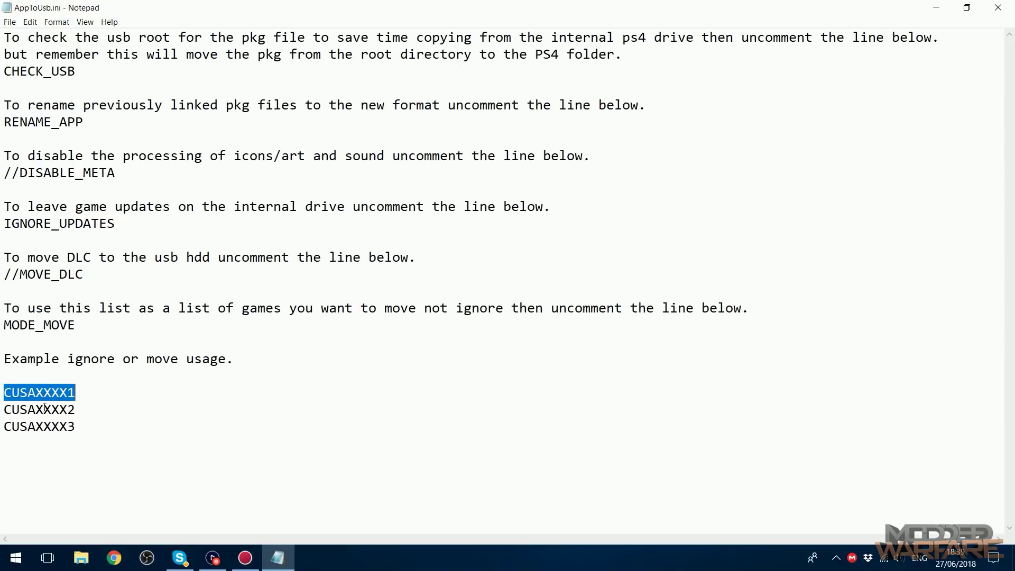
{"action": "double_click", "coordinate": [53, 409]}
{"action": "double_click", "coordinate": [53, 391]}
{"action": "double_click", "coordinate": [53, 409]}
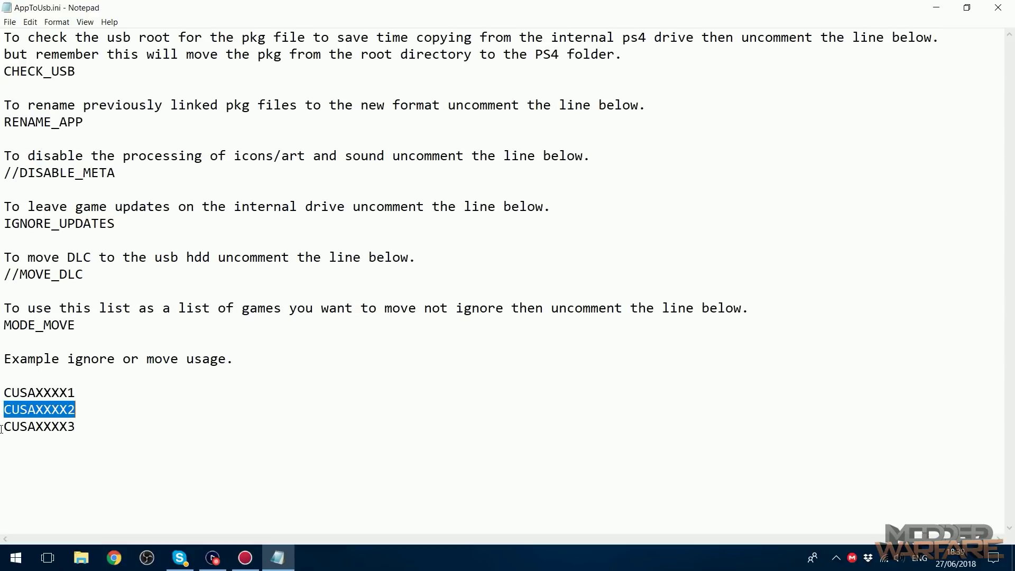
Move Notepad aside and select the CUSA07326 .pkg file on USB (G:).
{"action": "left_click_drag", "start_coordinate": [632, 4], "coordinate": [672, 81]}
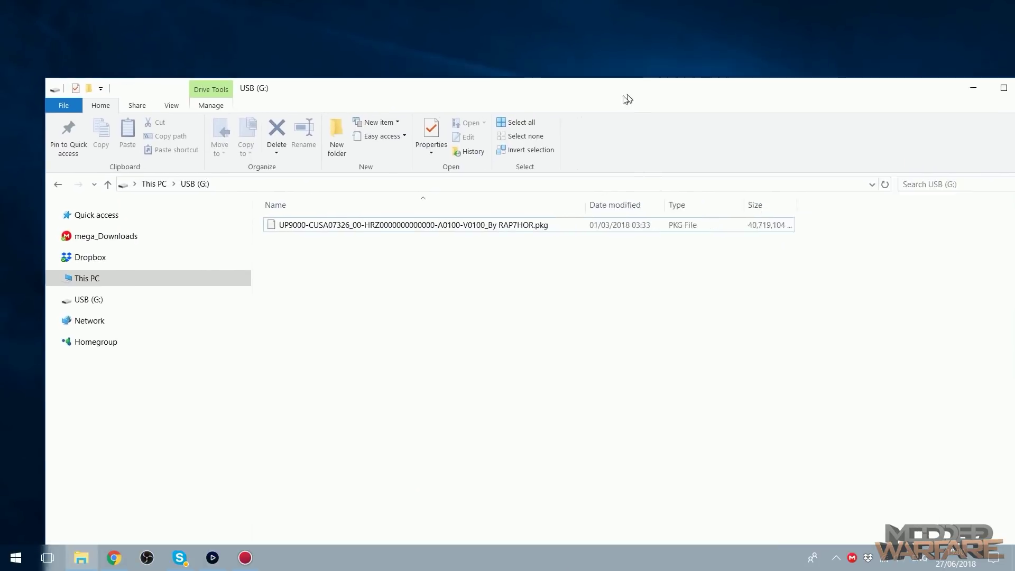
{"action": "left_click_drag", "start_coordinate": [627, 100], "coordinate": [582, 104]}
{"action": "left_click", "coordinate": [396, 230]}
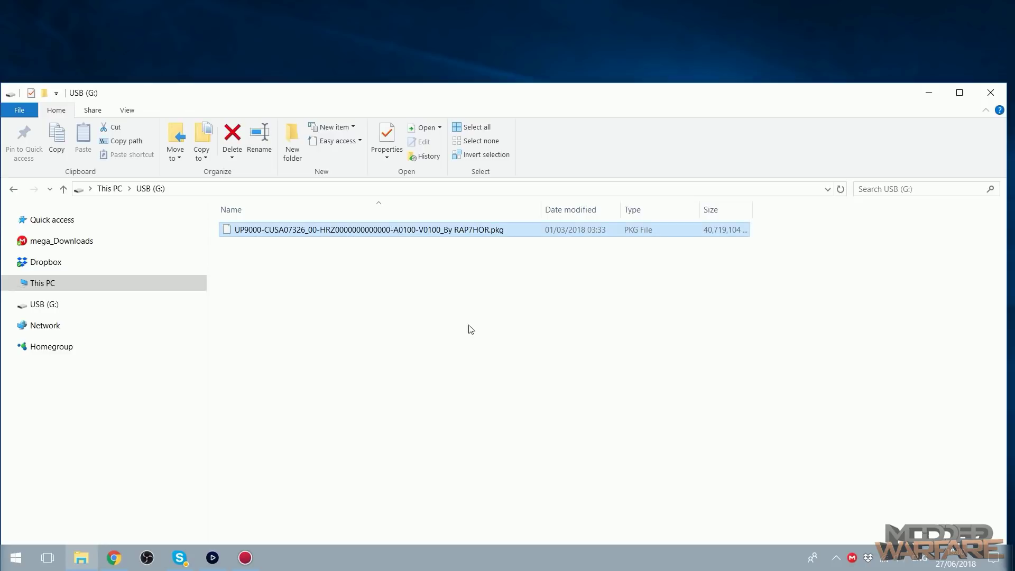